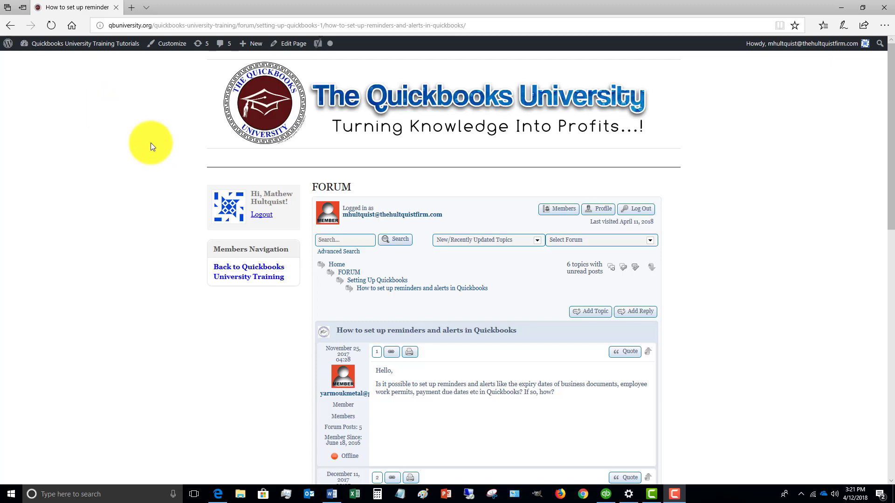
Step: Read the forum reply's To Do steps, then return to the Rock Castle Construction company file
{"action": "scroll", "coordinate": [151, 143], "scroll_direction": "down", "scroll_amount": 3}
{"action": "scroll", "coordinate": [155, 142], "scroll_direction": "down", "scroll_amount": 2}
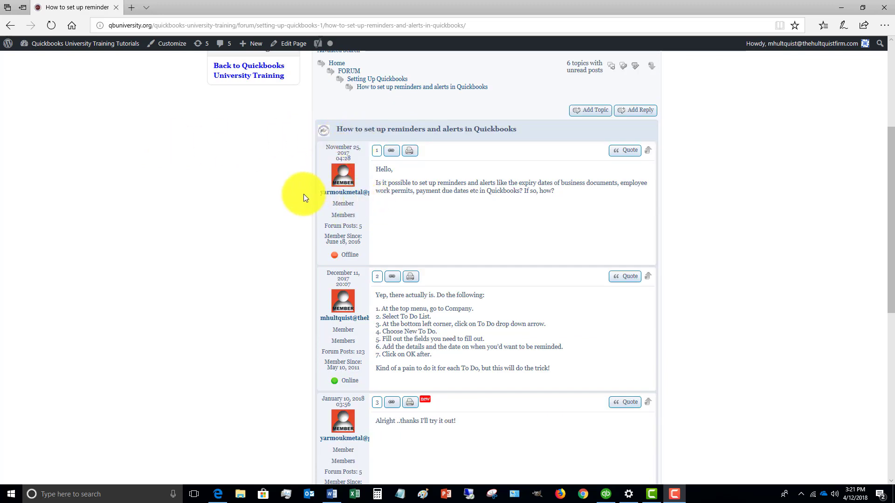
{"action": "scroll", "coordinate": [303, 193], "scroll_direction": "down", "scroll_amount": 2}
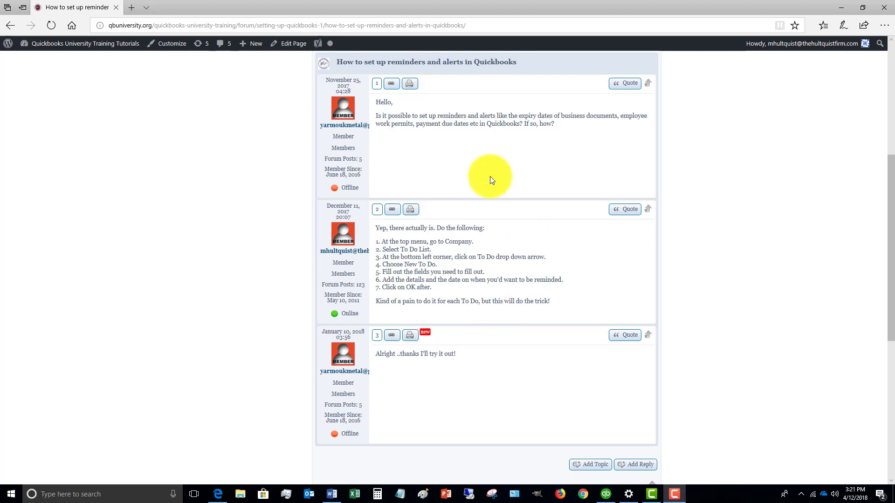
{"action": "scroll", "coordinate": [457, 157], "scroll_direction": "up", "scroll_amount": 2}
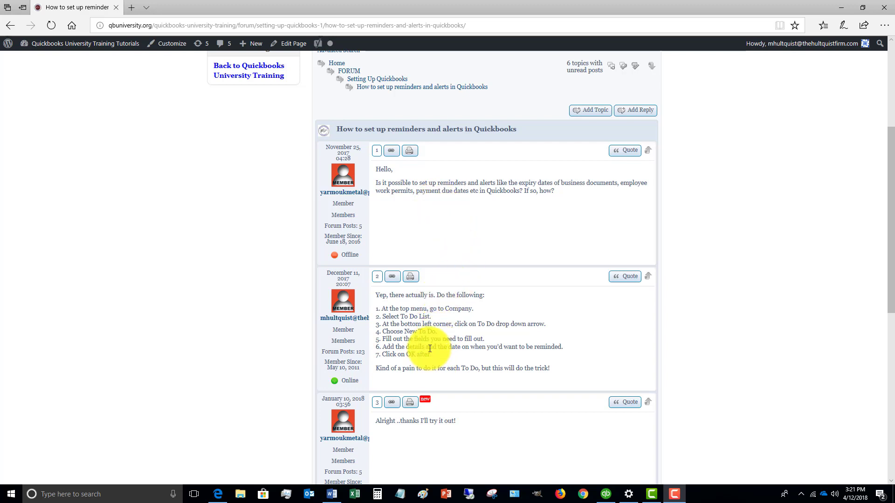
{"action": "scroll", "coordinate": [430, 348], "scroll_direction": "up", "scroll_amount": 1}
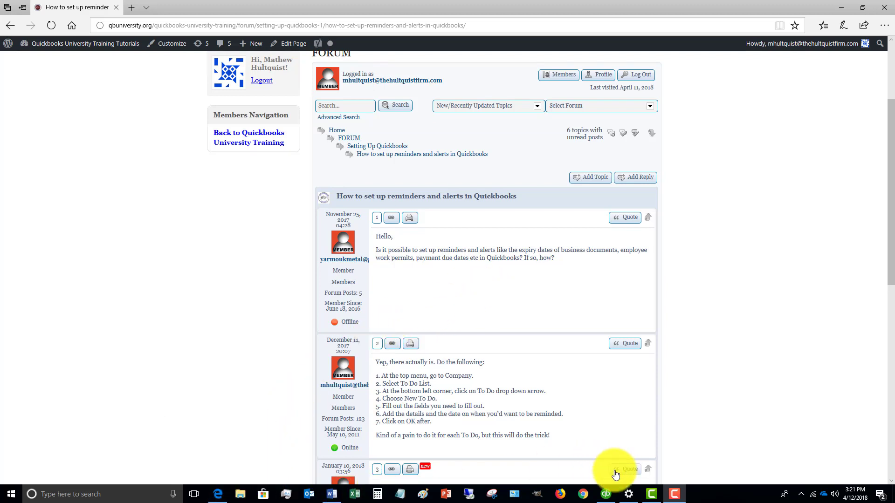
{"action": "left_click", "coordinate": [607, 494]}
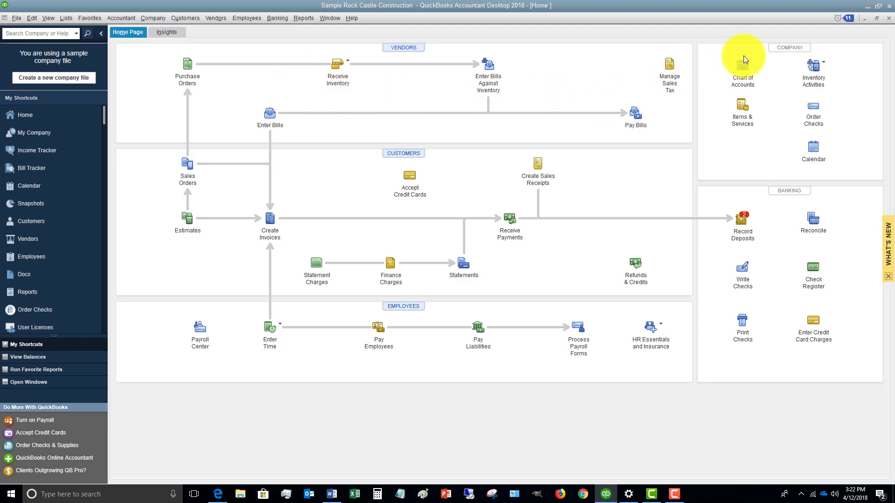
Step: Open the Reminders list and launch the Add To Do dialog
{"action": "left_click", "coordinate": [844, 18]}
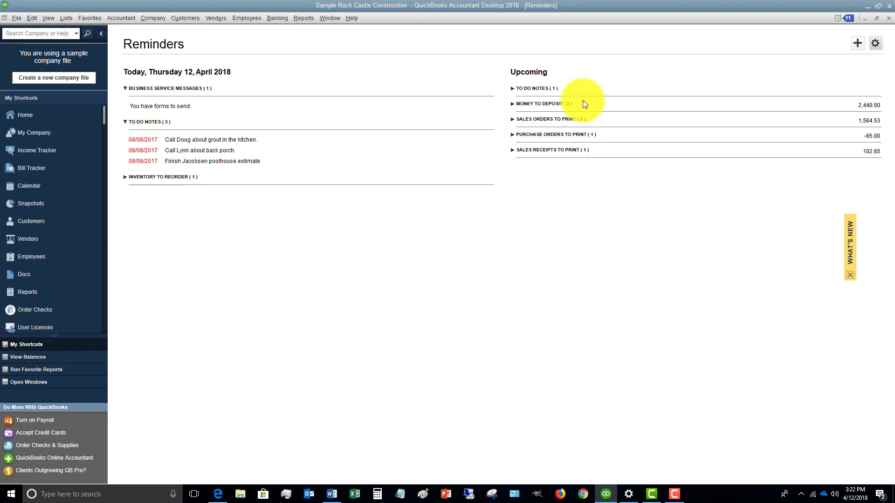
{"action": "left_click", "coordinate": [859, 45]}
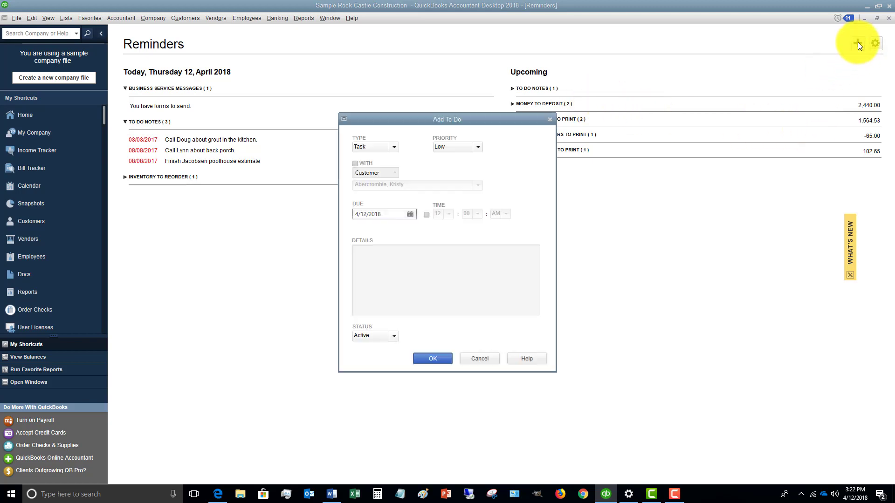
Step: Make the To Do a high-priority Call linked to a Customer contact
{"action": "left_click", "coordinate": [393, 147]}
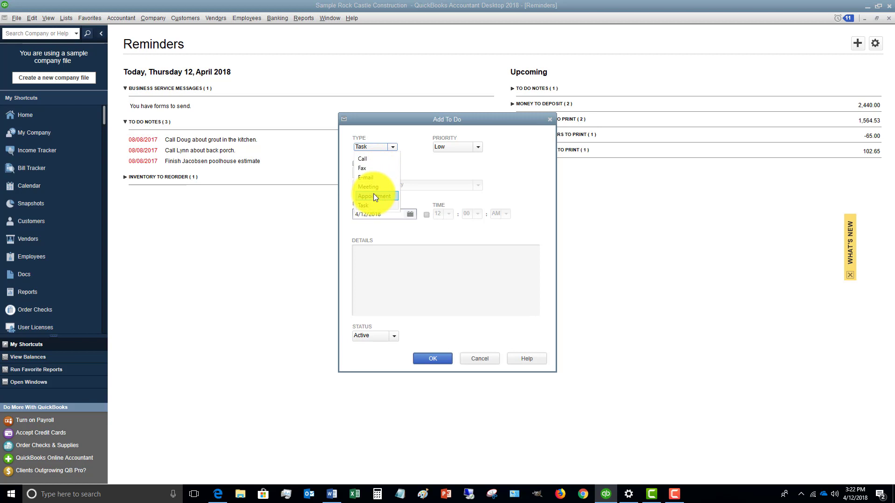
{"action": "left_click", "coordinate": [370, 161]}
{"action": "left_click", "coordinate": [477, 147]}
{"action": "scroll", "coordinate": [459, 161], "scroll_direction": "up", "scroll_amount": 2}
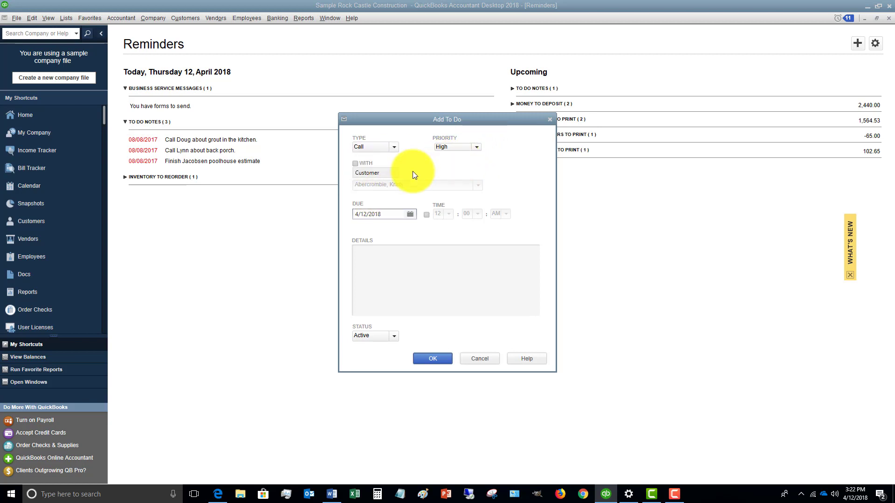
{"action": "left_click", "coordinate": [355, 164]}
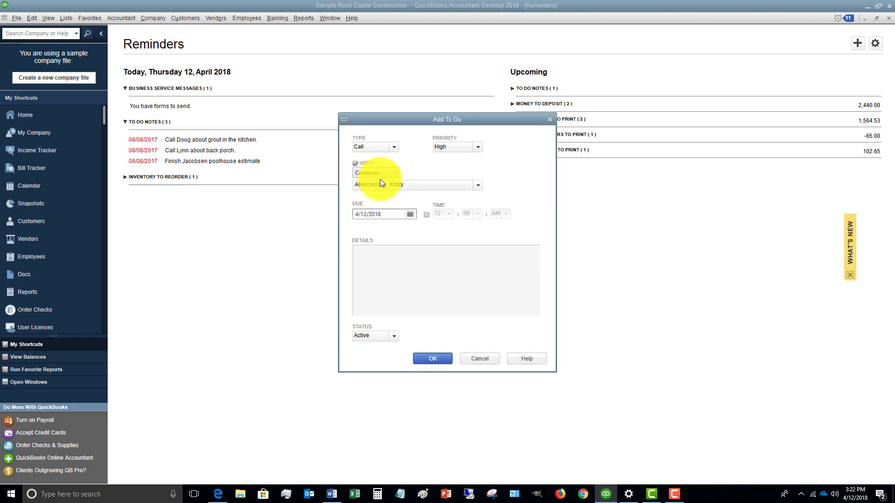
{"action": "left_click", "coordinate": [394, 175]}
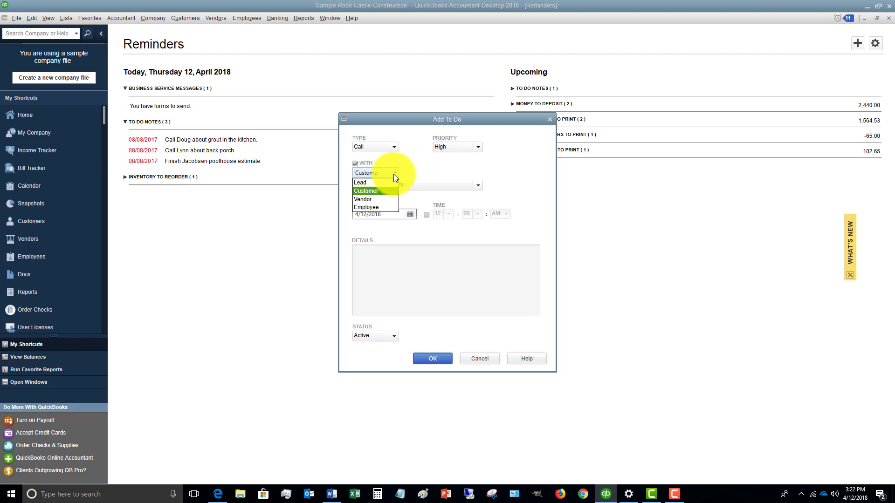
{"action": "left_click", "coordinate": [368, 191]}
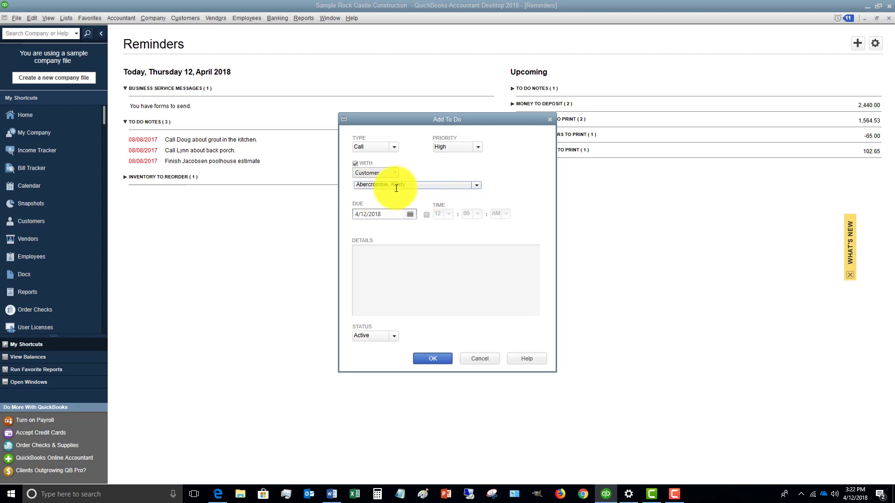
Step: Keep Family Room as the customer and set the due date to 4/18/2018 at 12:00 PM
{"action": "left_click", "coordinate": [410, 214]}
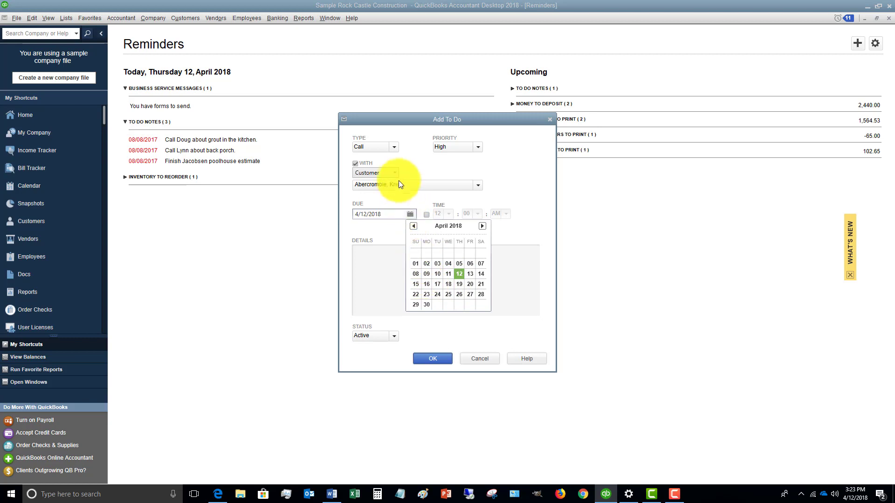
{"action": "left_click", "coordinate": [478, 186]}
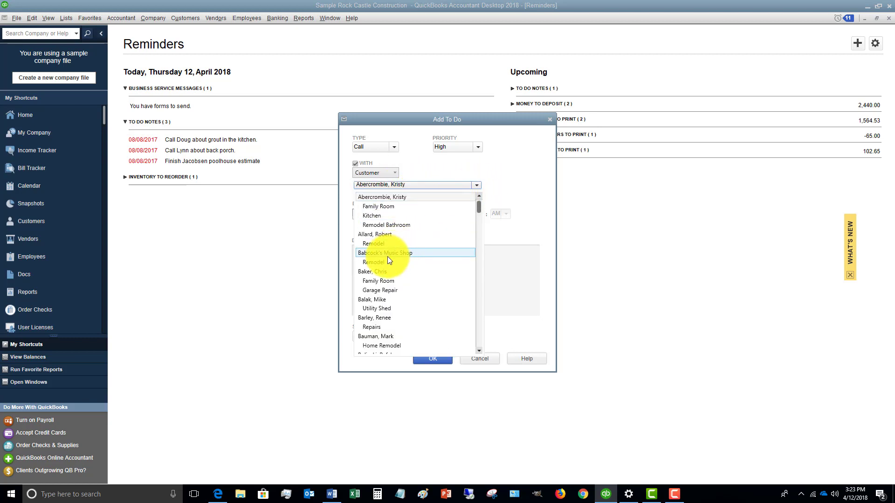
{"action": "key", "text": "Escape"}
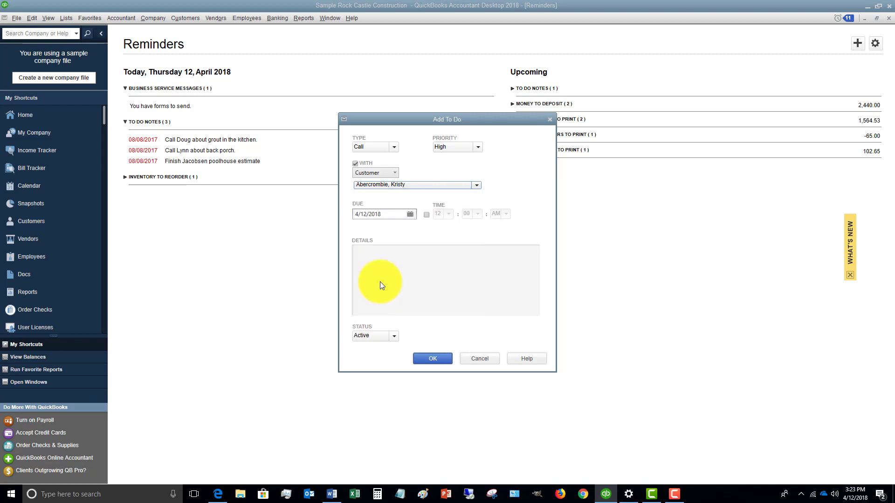
{"action": "left_click", "coordinate": [410, 214]}
{"action": "left_click", "coordinate": [447, 286]}
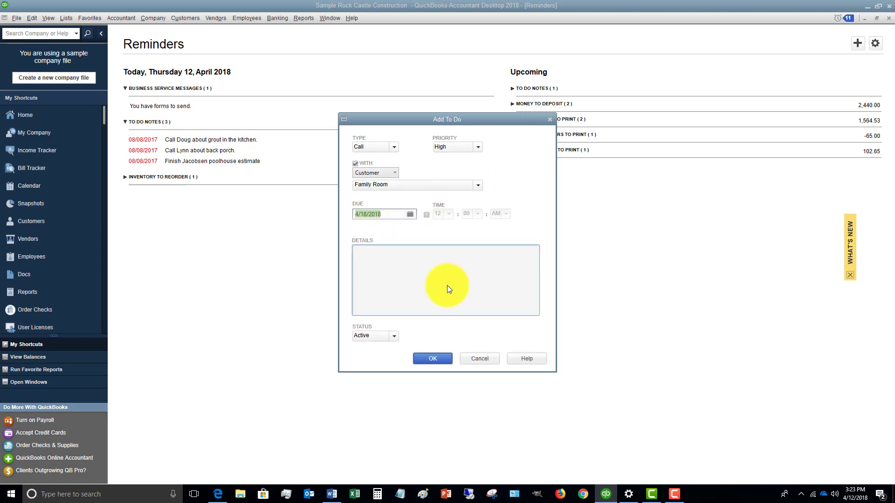
{"action": "left_click", "coordinate": [426, 214]}
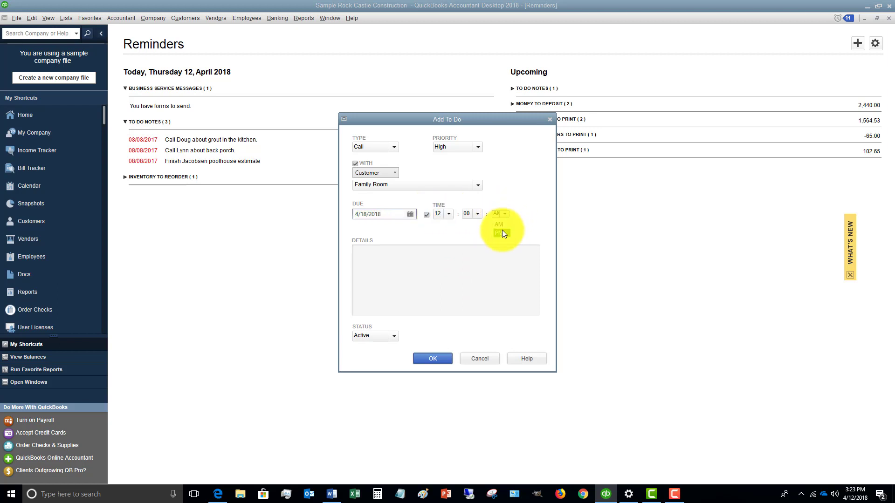
{"action": "left_click", "coordinate": [502, 232]}
Step: Enter 'Call with Estimate' as the details and save the To Do
{"action": "left_click", "coordinate": [425, 250]}
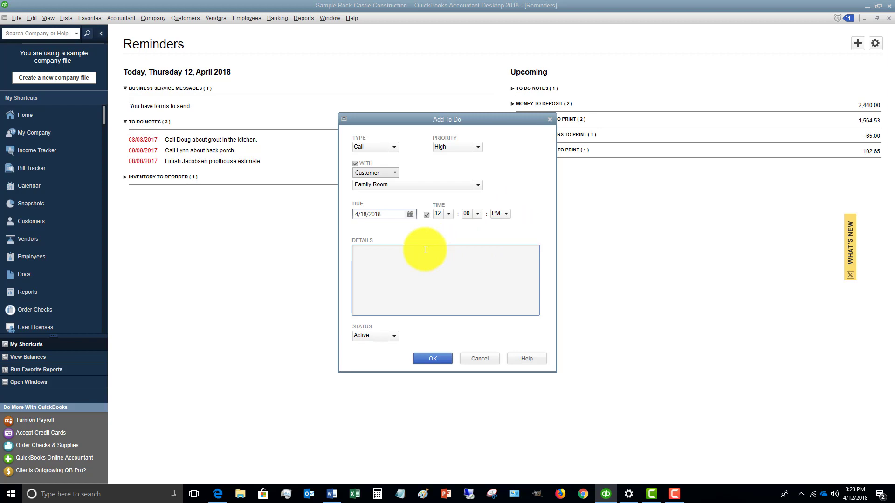
{"action": "type", "text": "Call with Estimate"}
{"action": "key", "text": "Tab"}
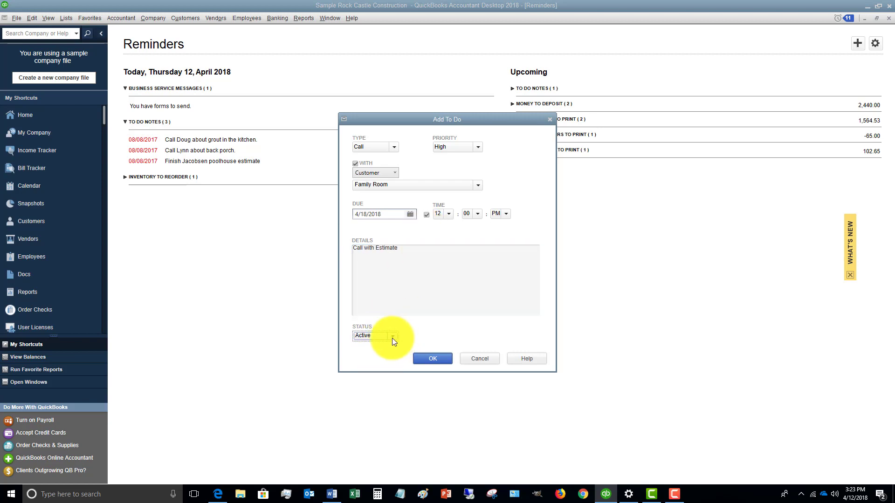
{"action": "left_click", "coordinate": [427, 359]}
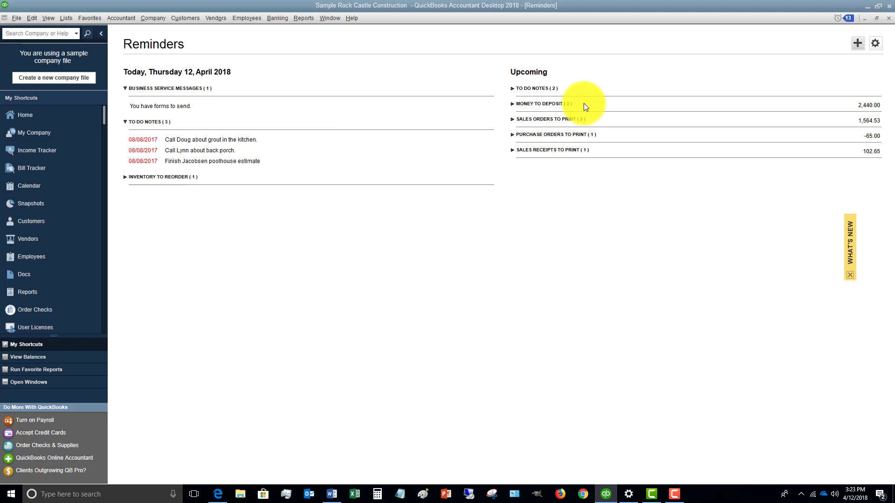
Step: Expand Upcoming To Do Notes and inspect the Call with Estimate to-do, cancelling without changes
{"action": "left_click", "coordinate": [527, 91]}
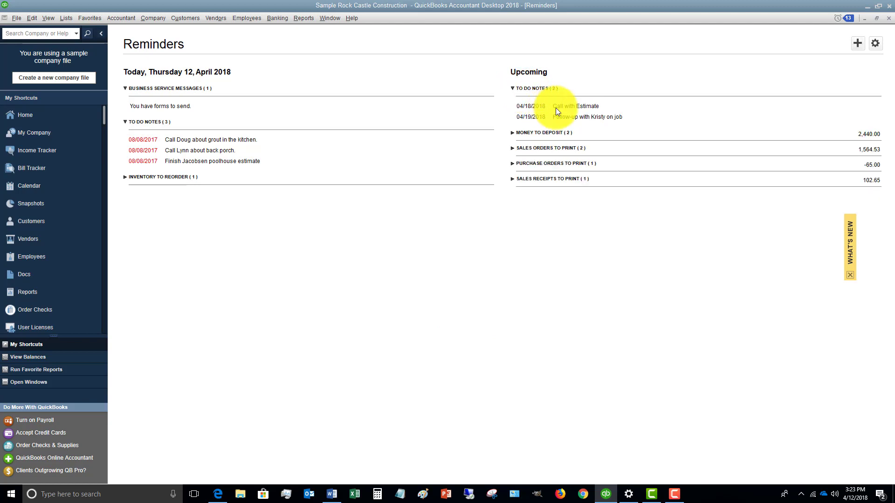
{"action": "double_click", "coordinate": [581, 105]}
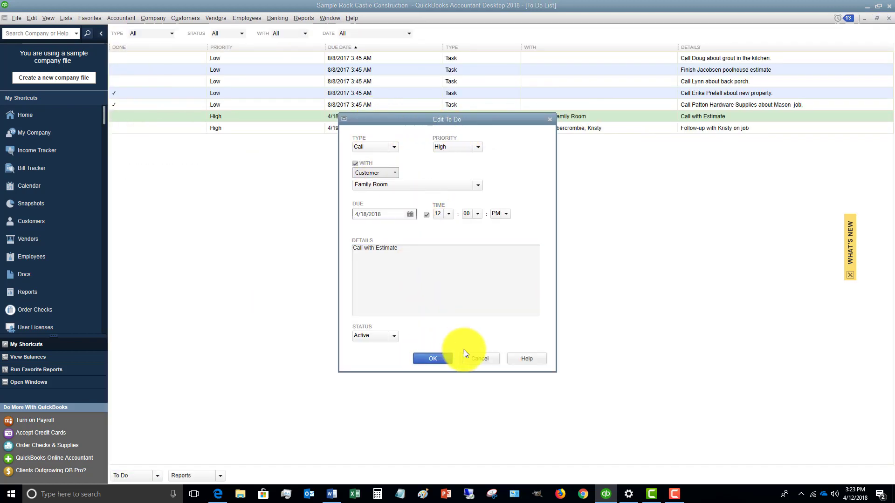
{"action": "left_click", "coordinate": [459, 246]}
{"action": "left_click", "coordinate": [471, 361]}
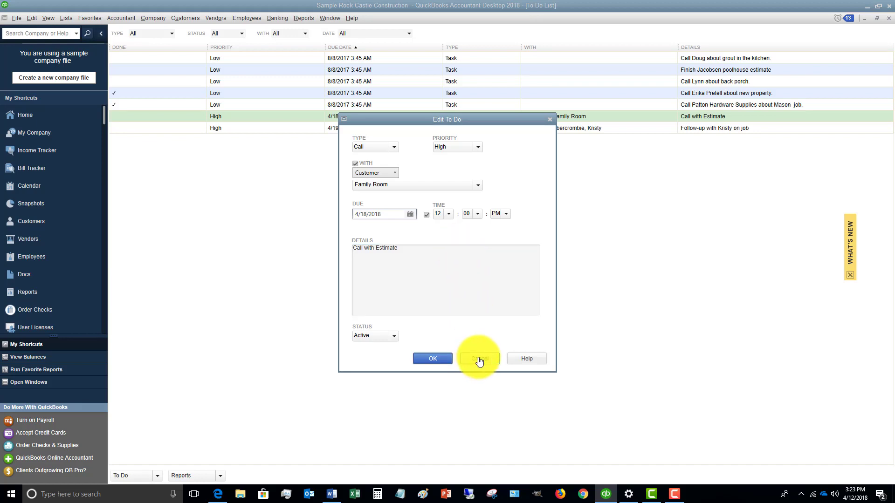
{"action": "left_click", "coordinate": [477, 185]}
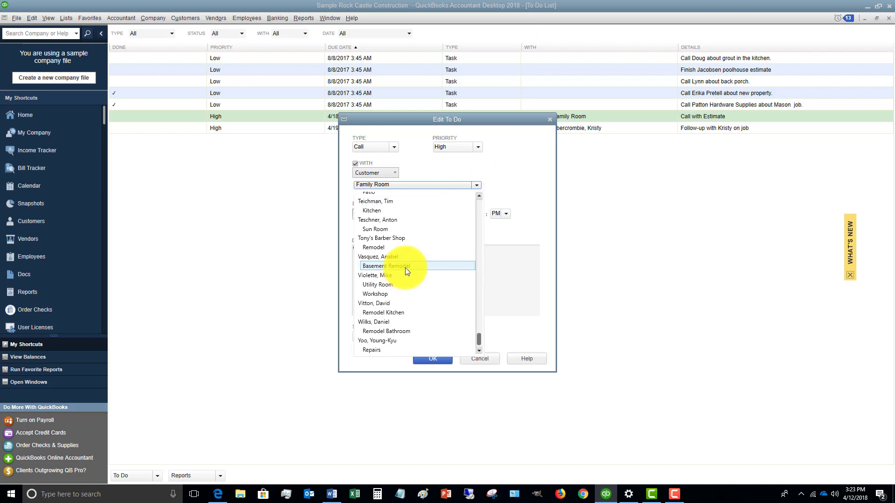
{"action": "left_click", "coordinate": [524, 286]}
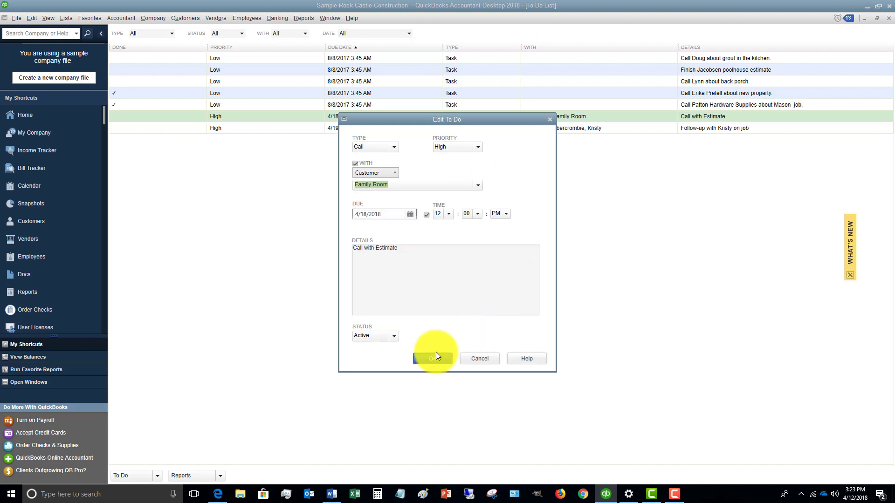
{"action": "left_click", "coordinate": [477, 358]}
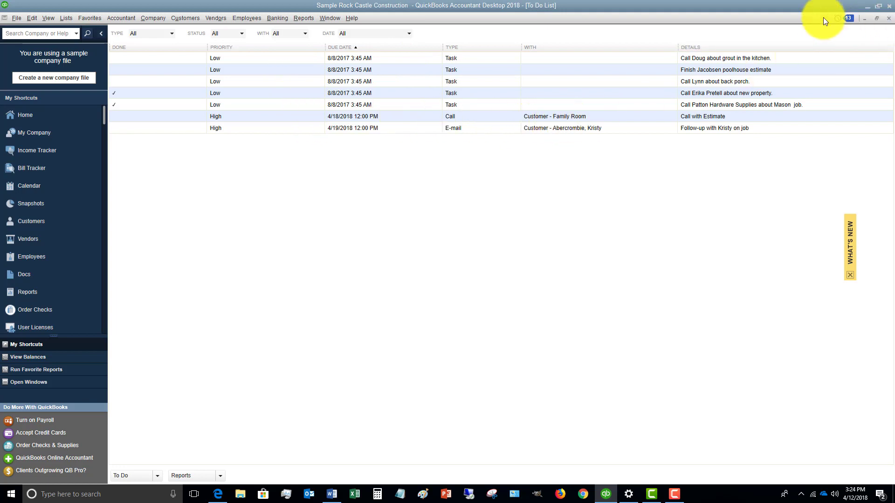
Step: Return to the Reminders window listing the two upcoming to-dos
{"action": "left_click", "coordinate": [843, 19]}
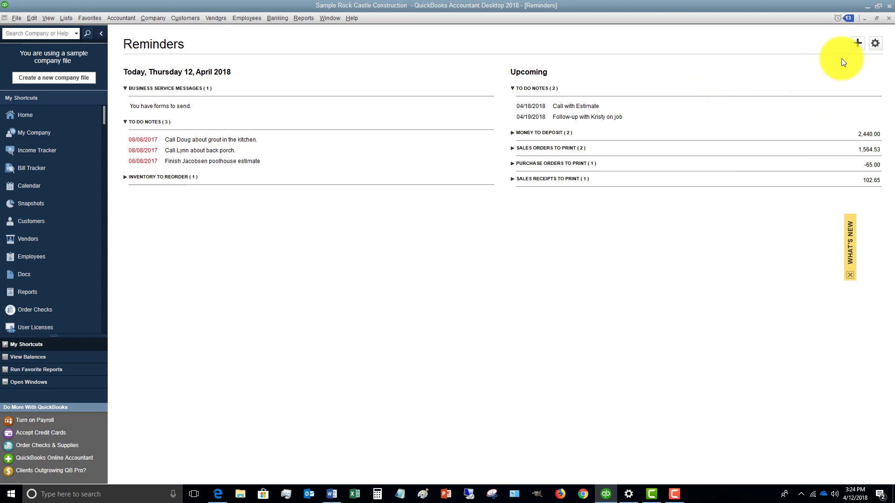
Step: In the Reminders company preferences, set Purchase Orders to Print to Don't Remind Me
{"action": "left_click", "coordinate": [875, 44]}
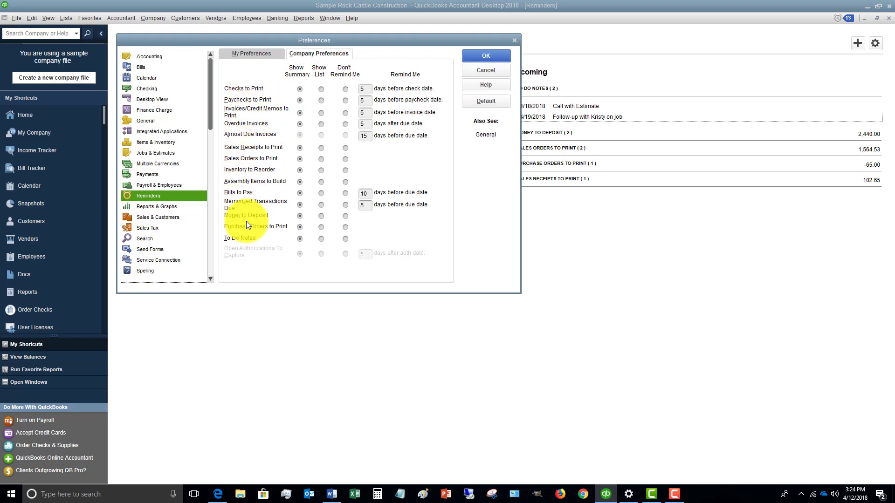
{"action": "left_click", "coordinate": [320, 239]}
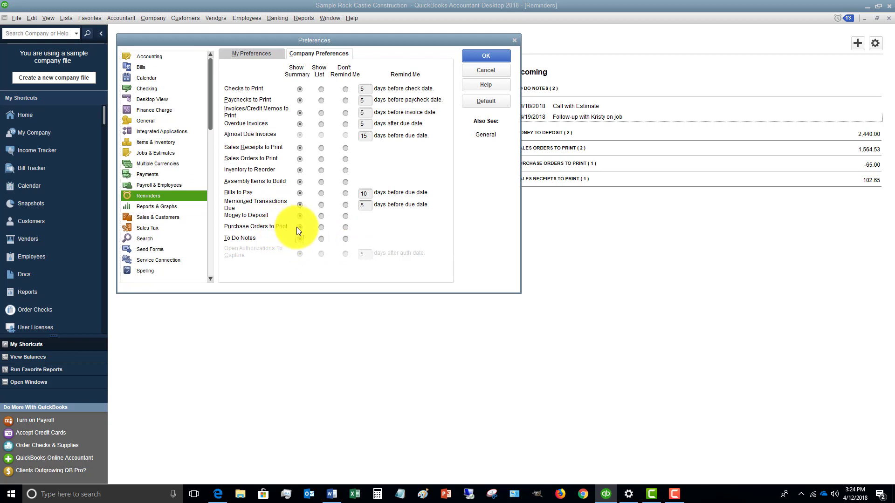
{"action": "left_click", "coordinate": [345, 228]}
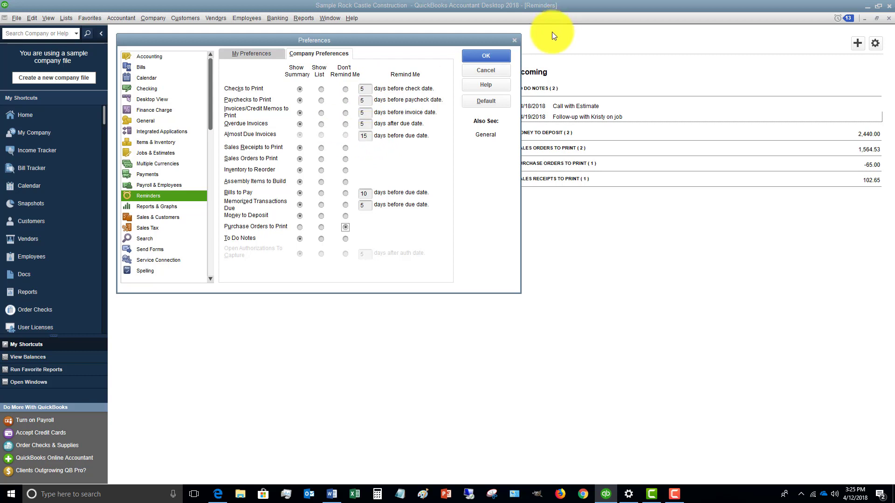
Step: Save the reminder preferences, then reopen the Reminders preferences via Edit > Preferences
{"action": "left_click", "coordinate": [491, 55]}
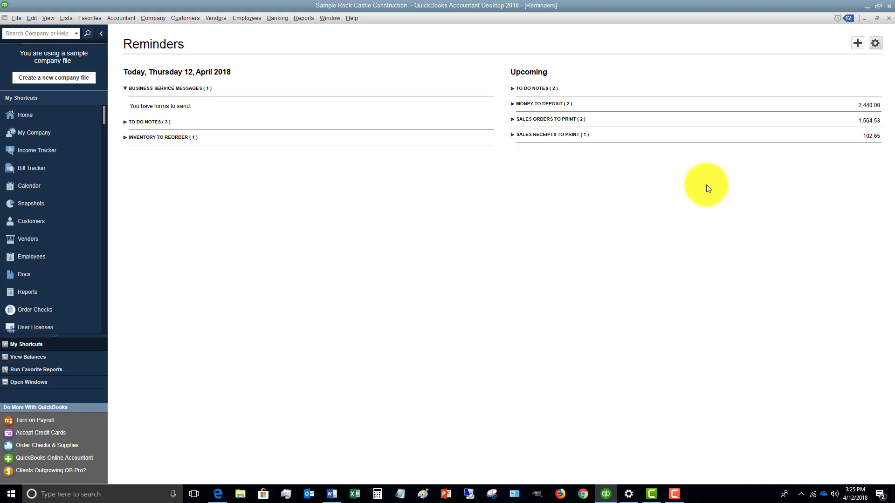
{"action": "left_click", "coordinate": [147, 19]}
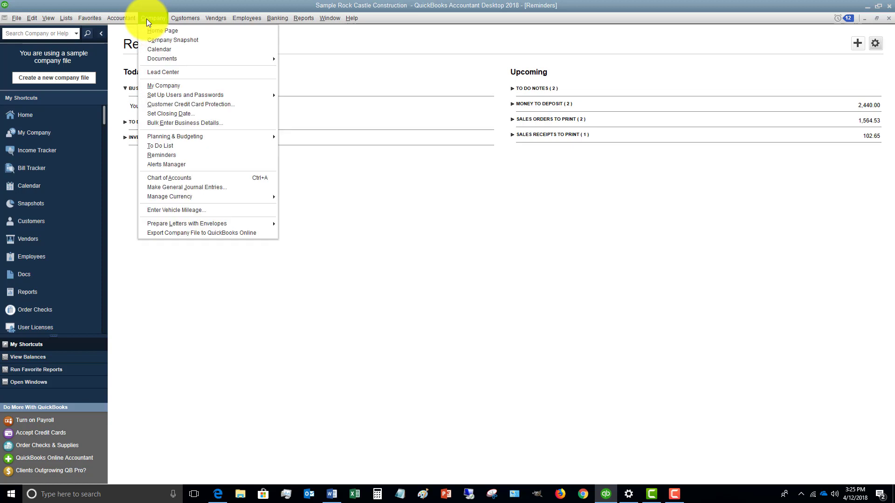
{"action": "left_click", "coordinate": [146, 18]}
{"action": "left_click", "coordinate": [16, 18]}
{"action": "mouse_move", "coordinate": [33, 17]}
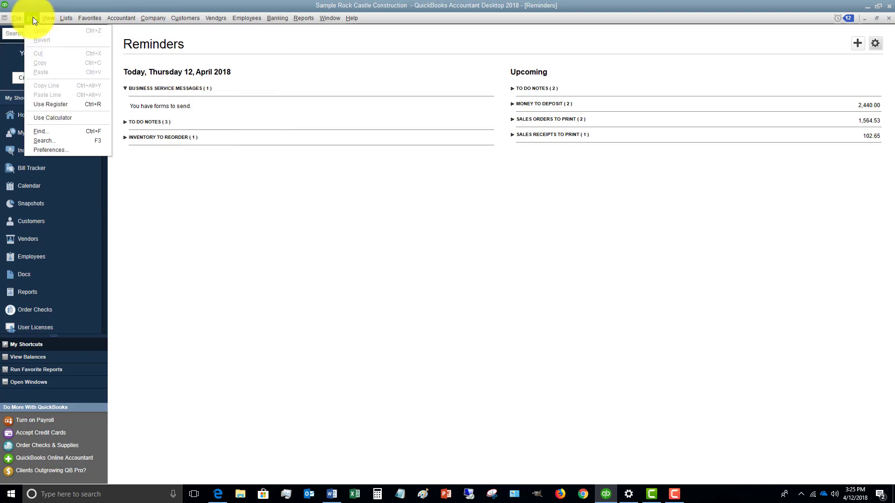
{"action": "left_click", "coordinate": [46, 148]}
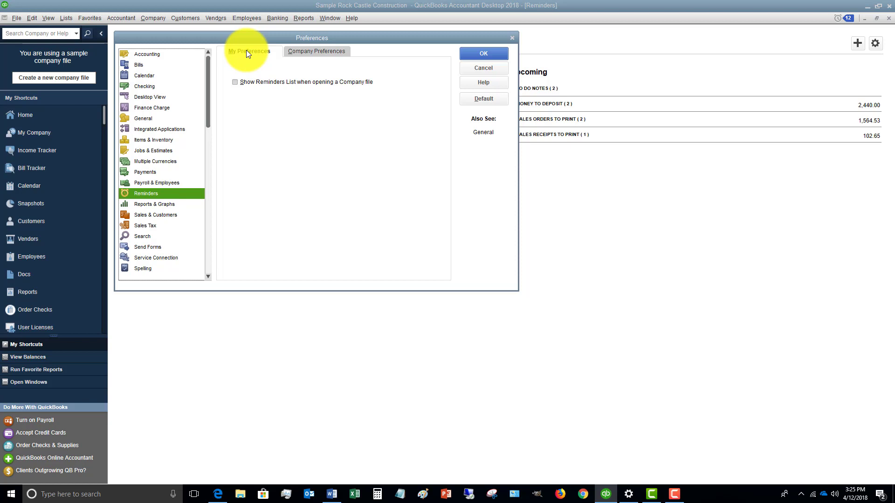
Step: Turn on Show Reminders List when opening a Company file, review company settings, and save
{"action": "left_click", "coordinate": [234, 83]}
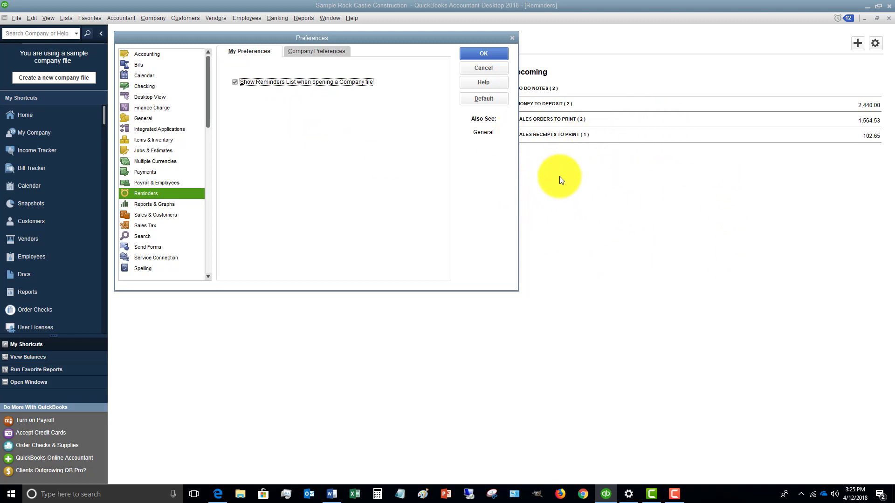
{"action": "left_click", "coordinate": [327, 54]}
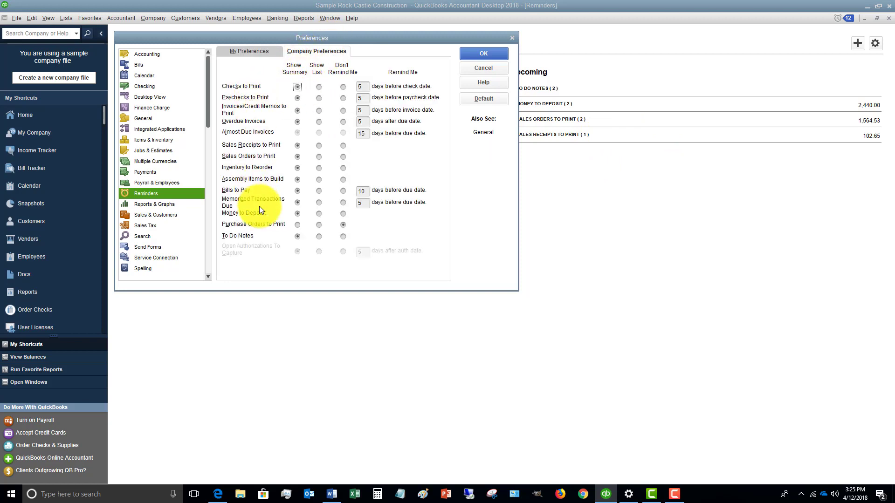
{"action": "left_click", "coordinate": [484, 51]}
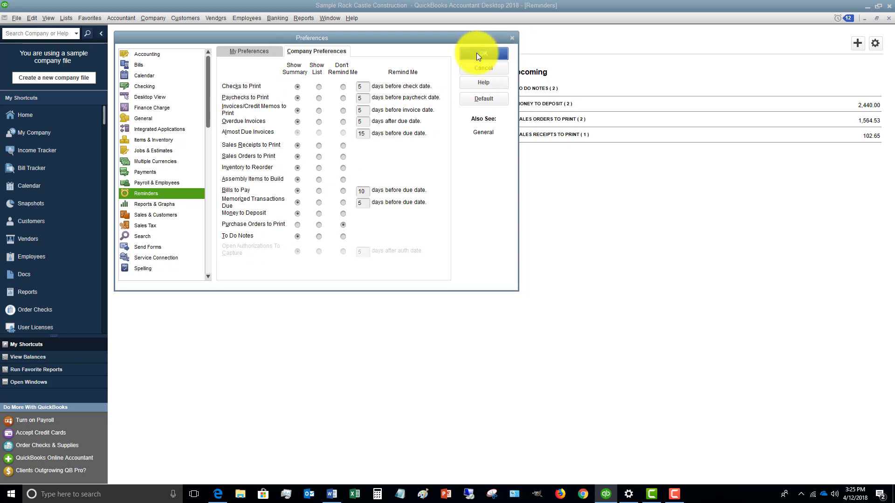